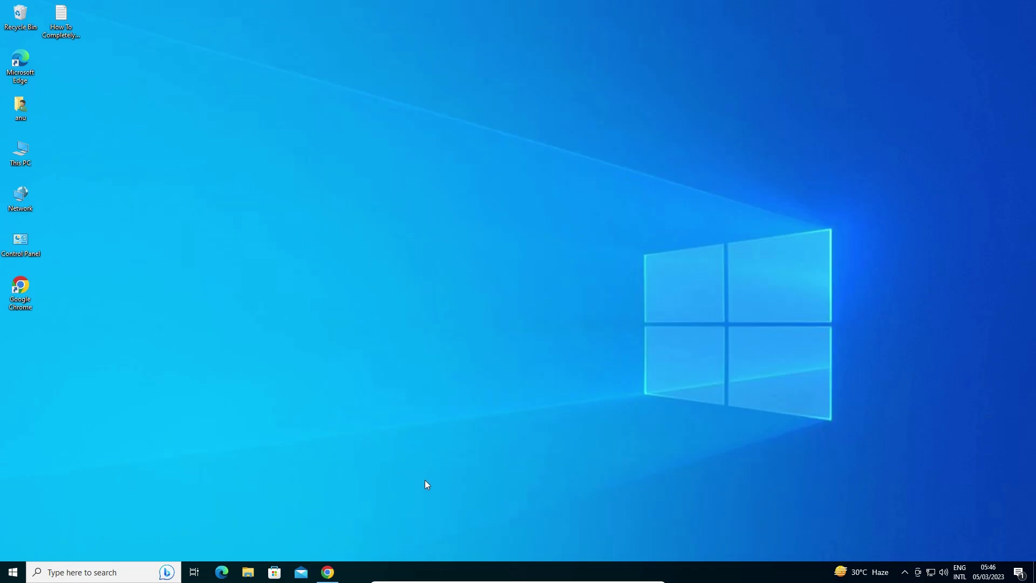
Rerun the Google search for the HP Color LaserJet Pro M154a printer driver in Chrome.
{"action": "left_click", "coordinate": [332, 574]}
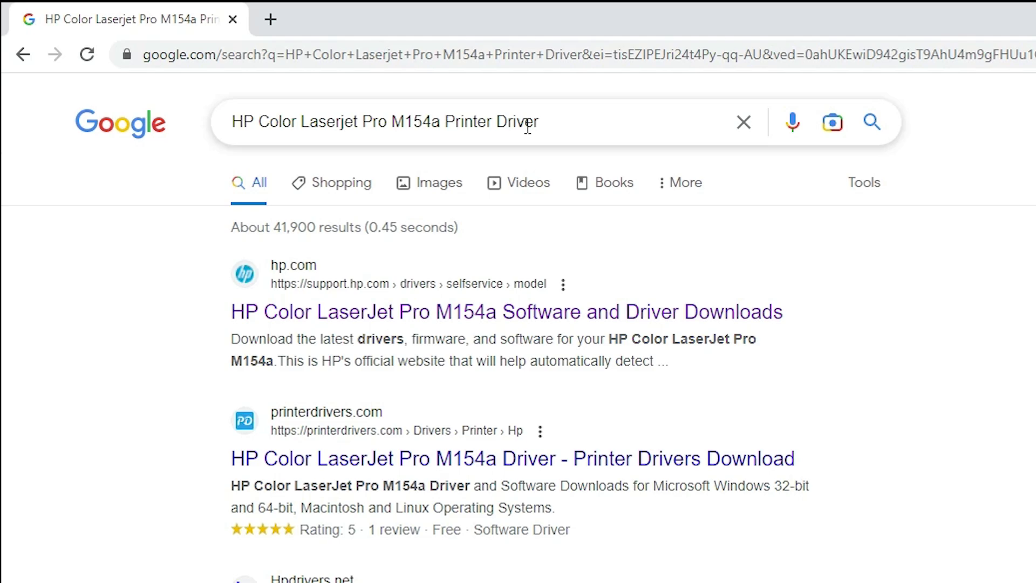
{"action": "left_click", "coordinate": [571, 126]}
{"action": "key", "text": "Return"}
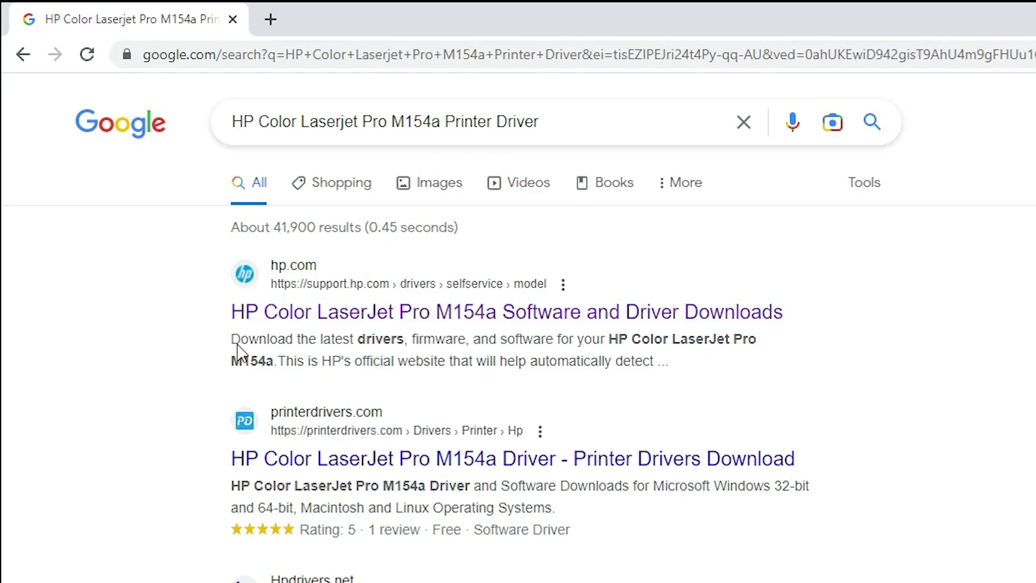
Open the official hp.com M154a driver result in a new tab.
{"action": "right_click", "coordinate": [344, 323]}
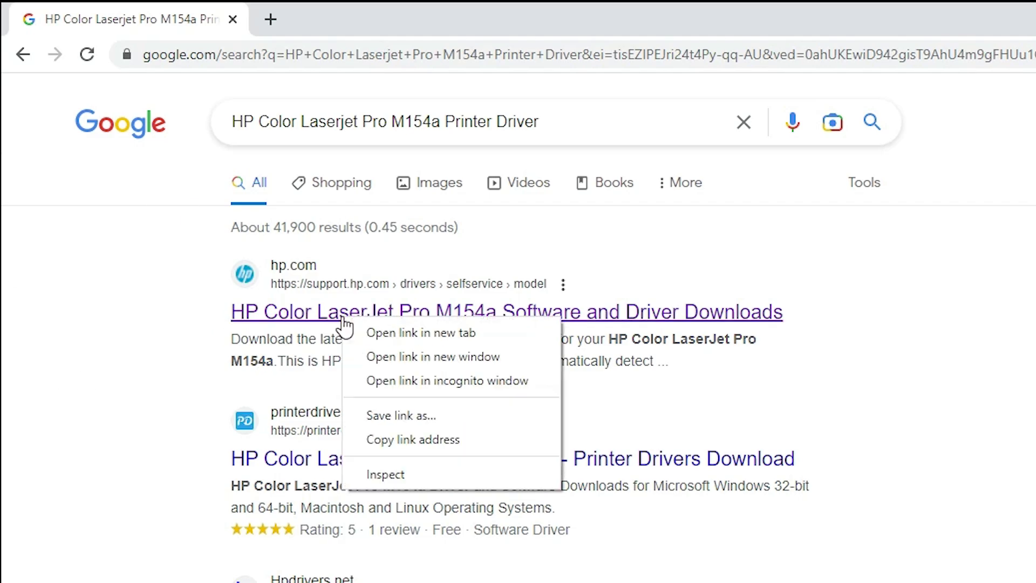
{"action": "left_click", "coordinate": [434, 335]}
{"action": "left_click", "coordinate": [333, 8]}
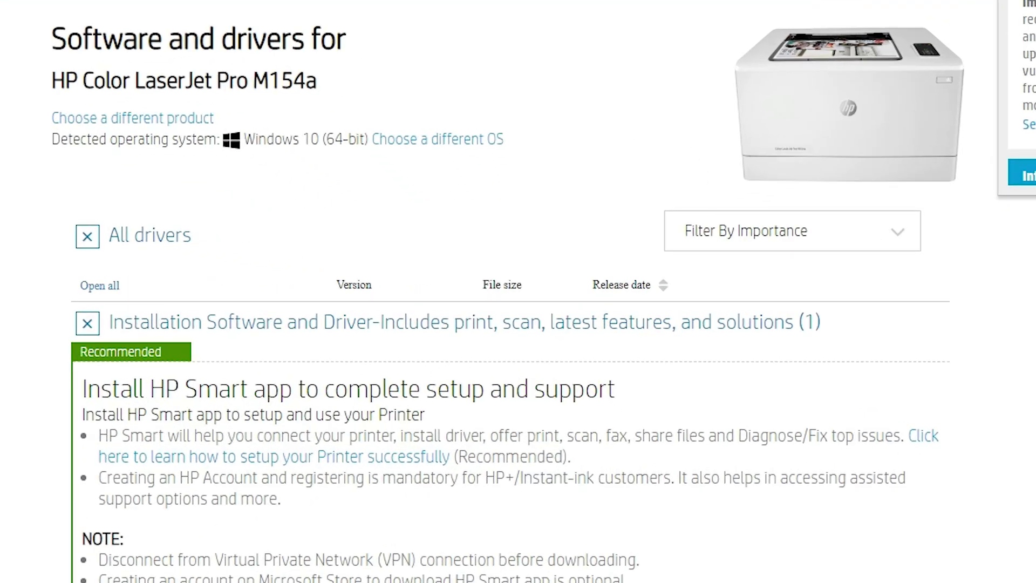
Download the Full Software Solution, version 44.11.2787 (144.2 MB).
{"action": "scroll", "coordinate": [499, 292], "scroll_direction": "up", "scroll_amount": 2}
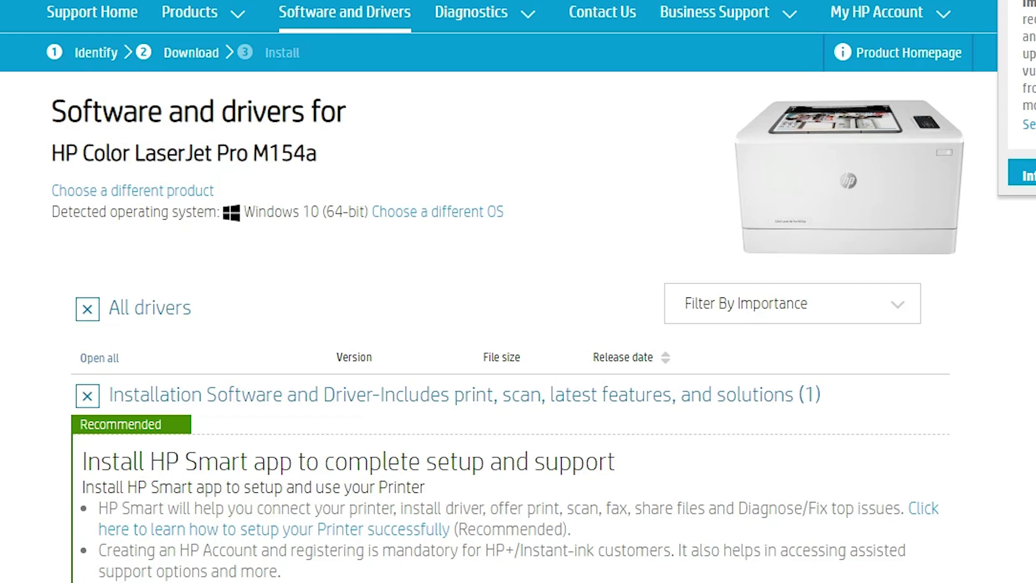
{"action": "scroll", "coordinate": [519, 292], "scroll_direction": "down", "scroll_amount": 10}
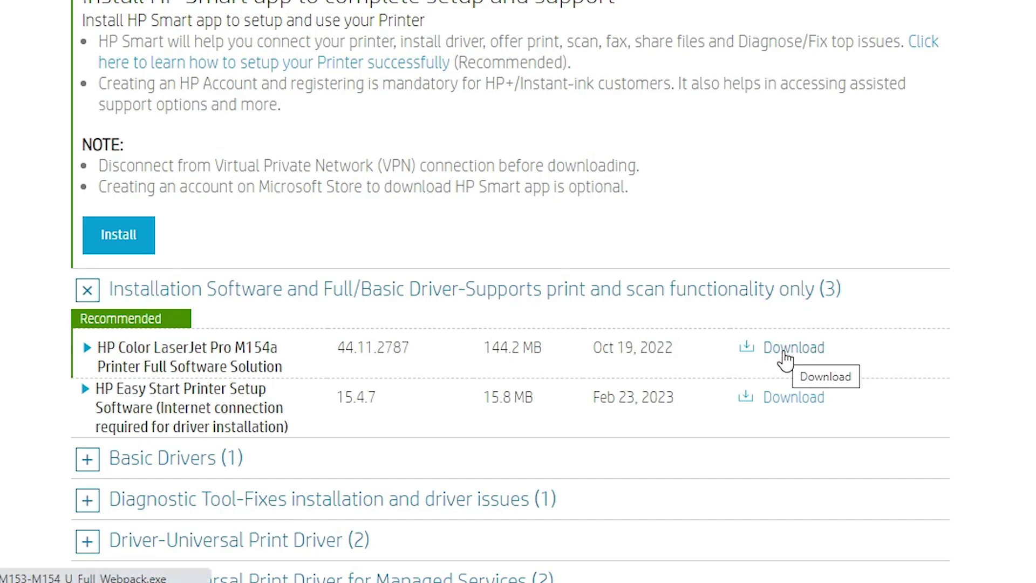
{"action": "left_click", "coordinate": [786, 359]}
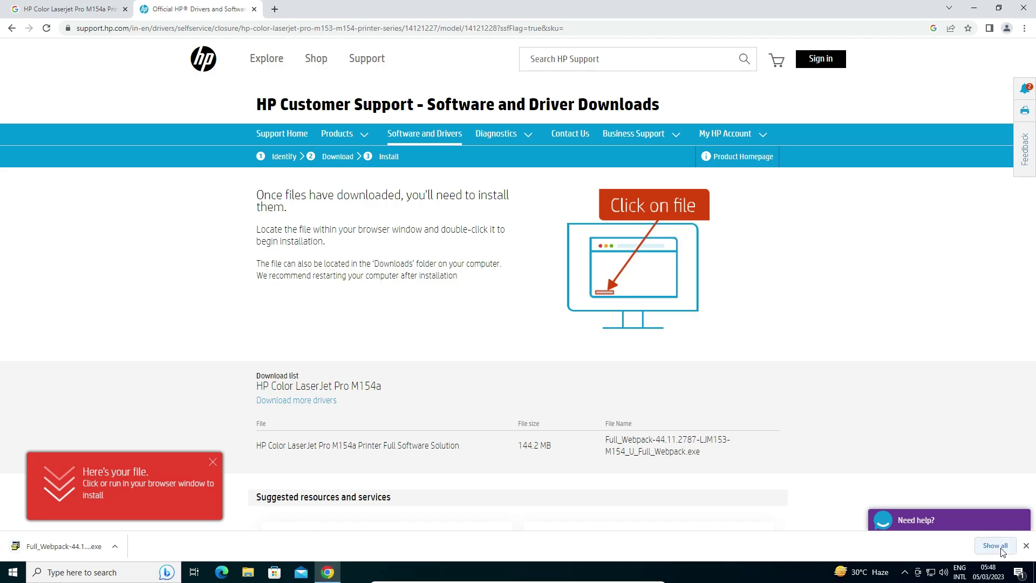
Drag the downloaded Full_Webpack-44.11.2787-LJM153-M154_U_Full_Webpack.exe from Downloads onto the desktop.
{"action": "left_click", "coordinate": [997, 546]}
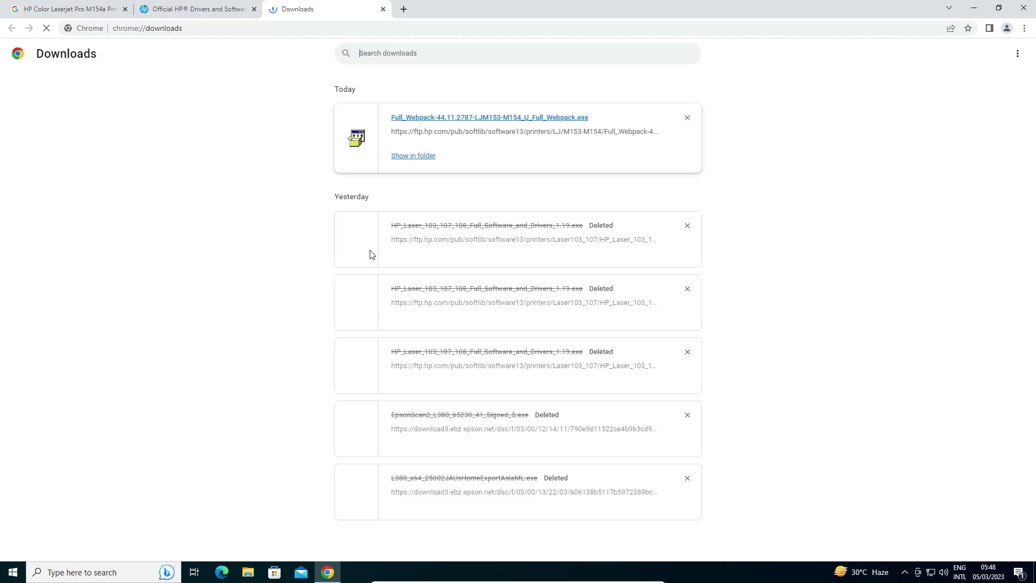
{"action": "left_click", "coordinate": [401, 157]}
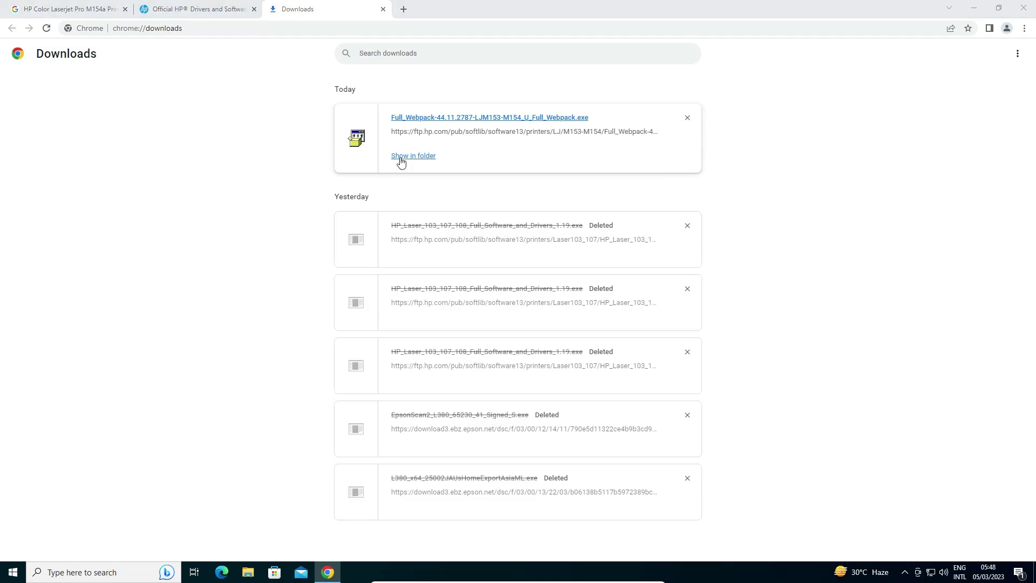
{"action": "left_click", "coordinate": [976, 8]}
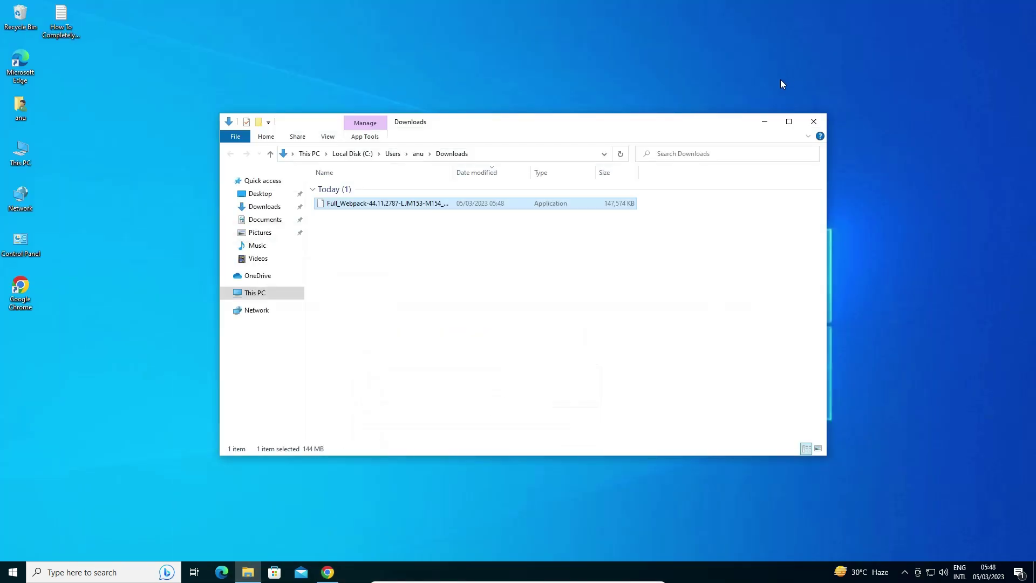
{"action": "left_click_drag", "start_coordinate": [366, 204], "coordinate": [14, 367]}
{"action": "left_click", "coordinate": [814, 122]}
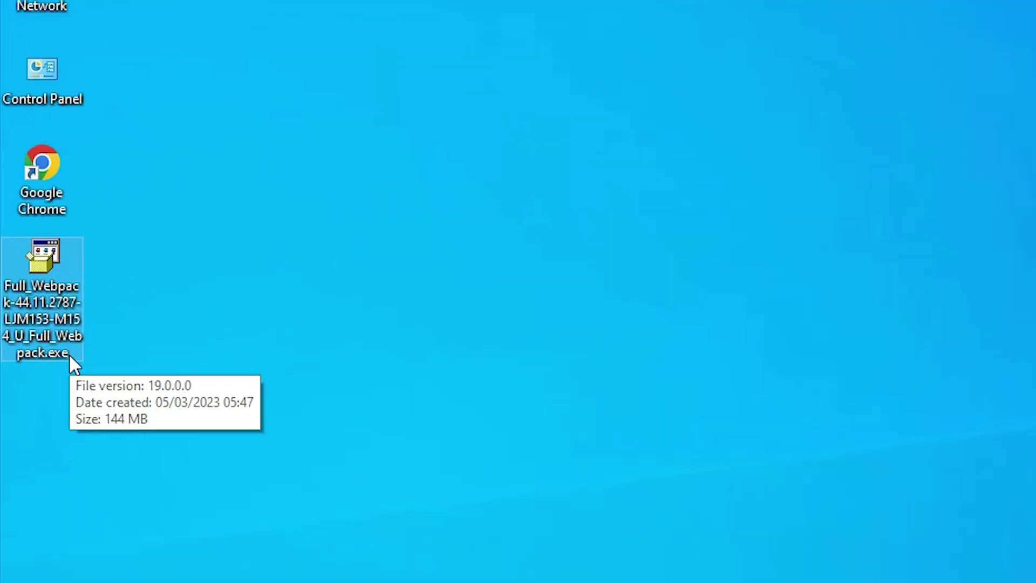
Extract the installer with WinRAR into the suggested Full_Webpack folder on the desktop.
{"action": "right_click", "coordinate": [41, 295]}
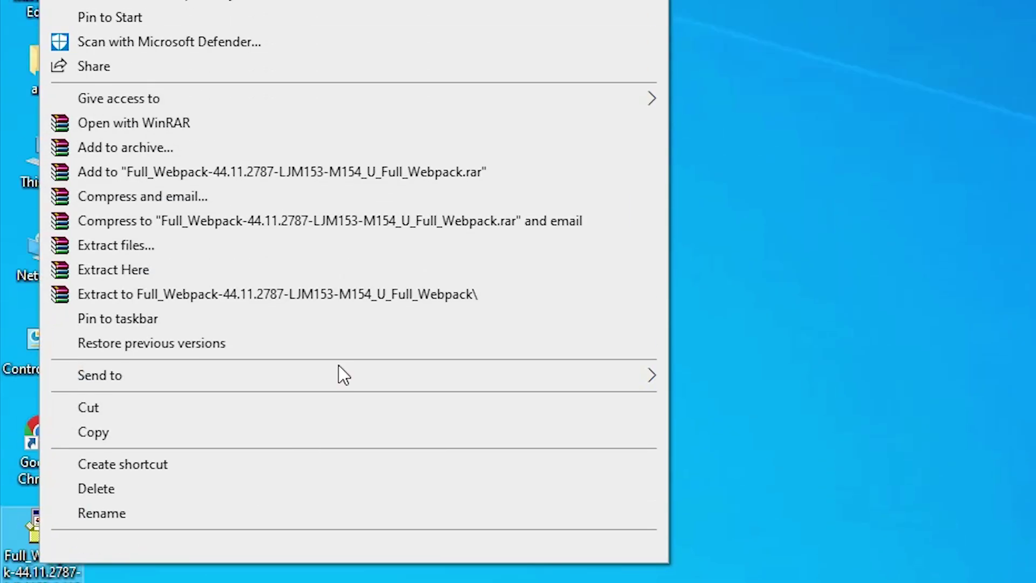
{"action": "left_click", "coordinate": [164, 249]}
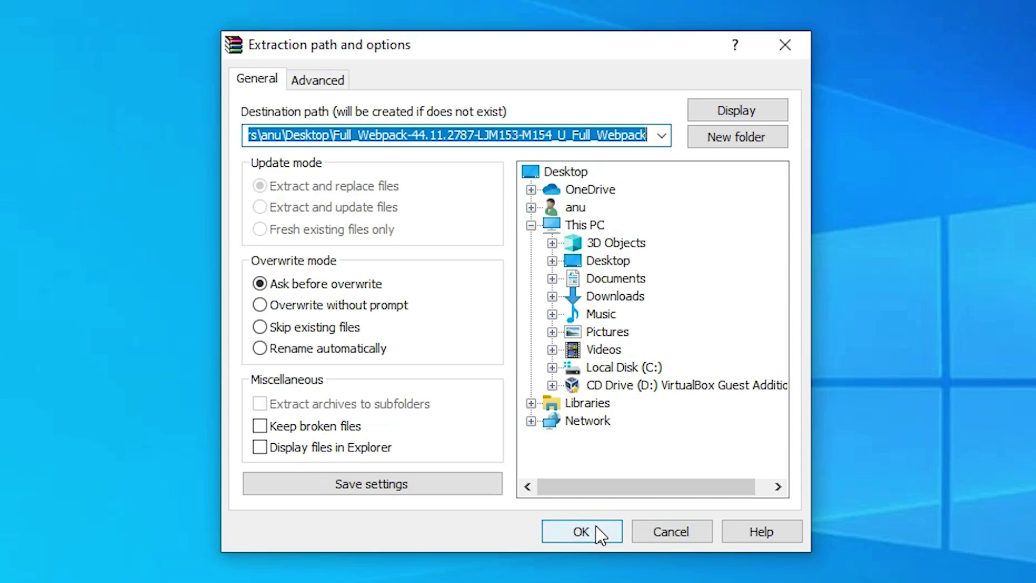
{"action": "left_click", "coordinate": [596, 526]}
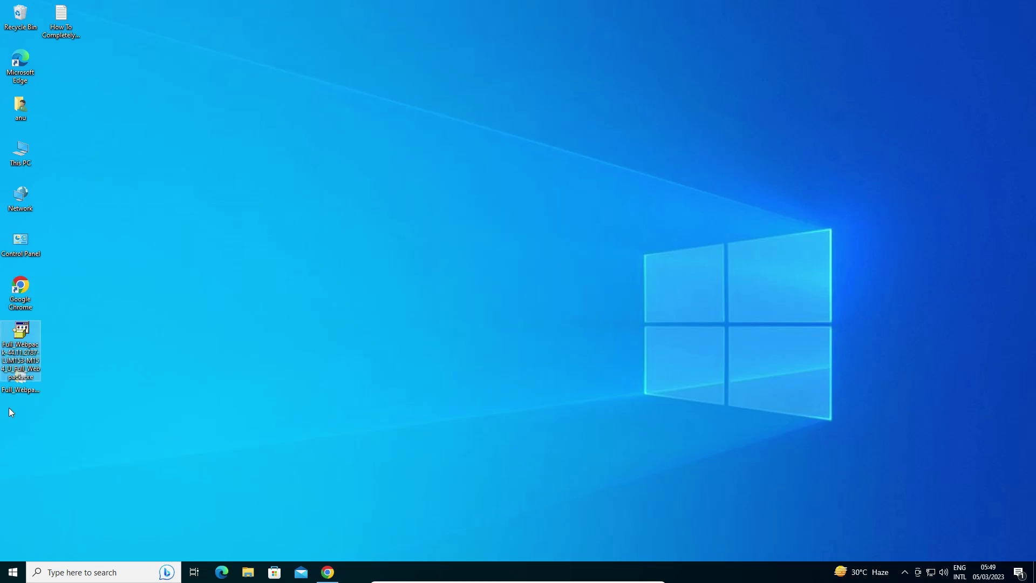
Open the extracted Full_Webpack folder to check its contents, then close it.
{"action": "left_click", "coordinate": [24, 394]}
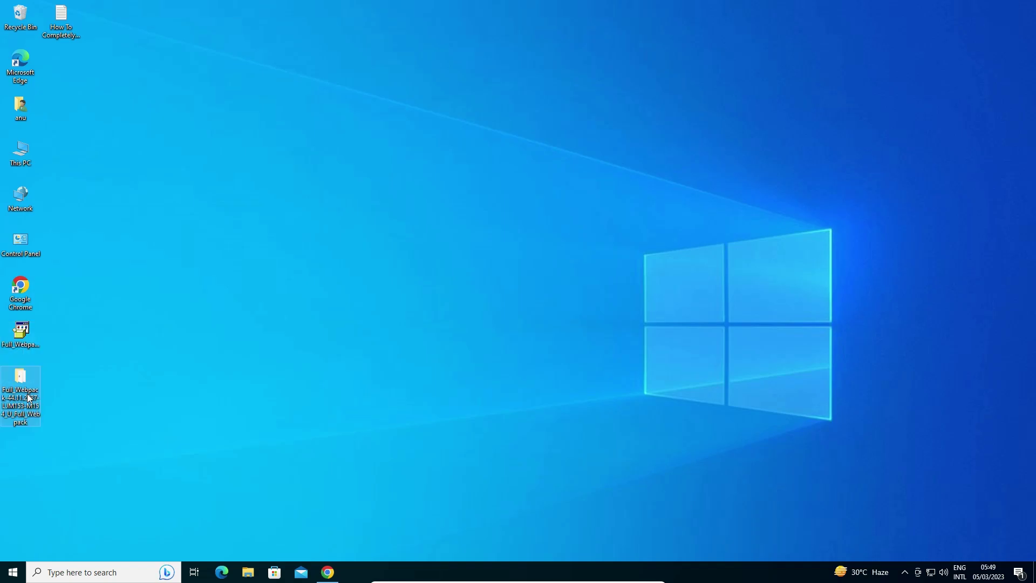
{"action": "double_click", "coordinate": [27, 394]}
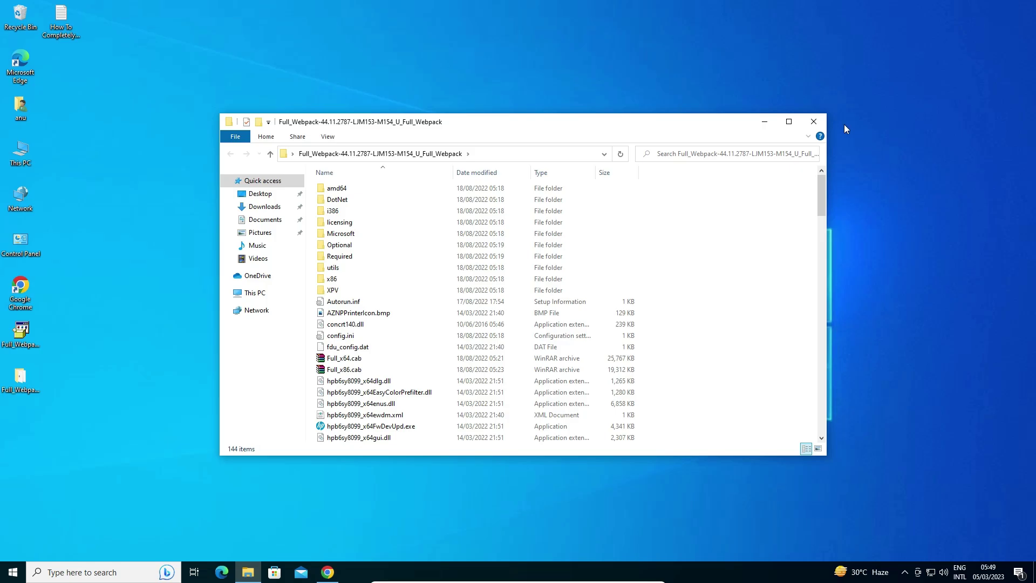
{"action": "left_click", "coordinate": [814, 121]}
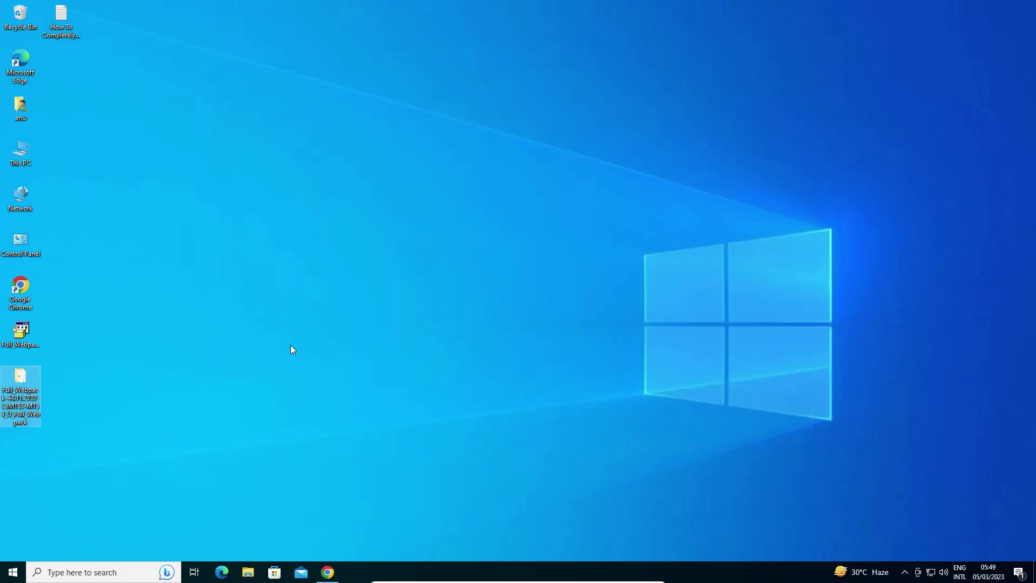
{"action": "left_click", "coordinate": [293, 350]}
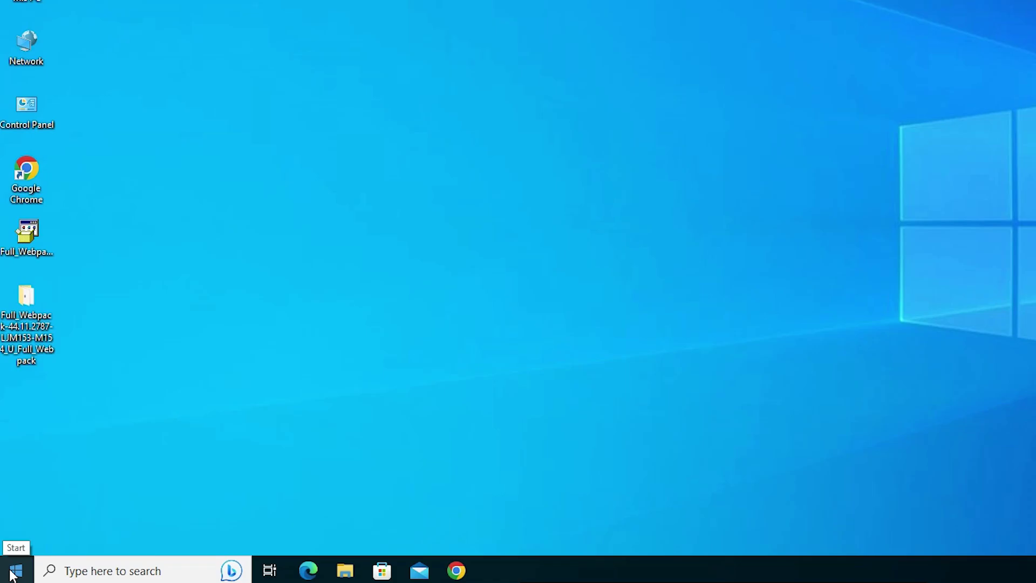
Search 'con' to launch Control Panel and go to Devices and Printers.
{"action": "left_click", "coordinate": [10, 574]}
{"action": "type", "text": "con"}
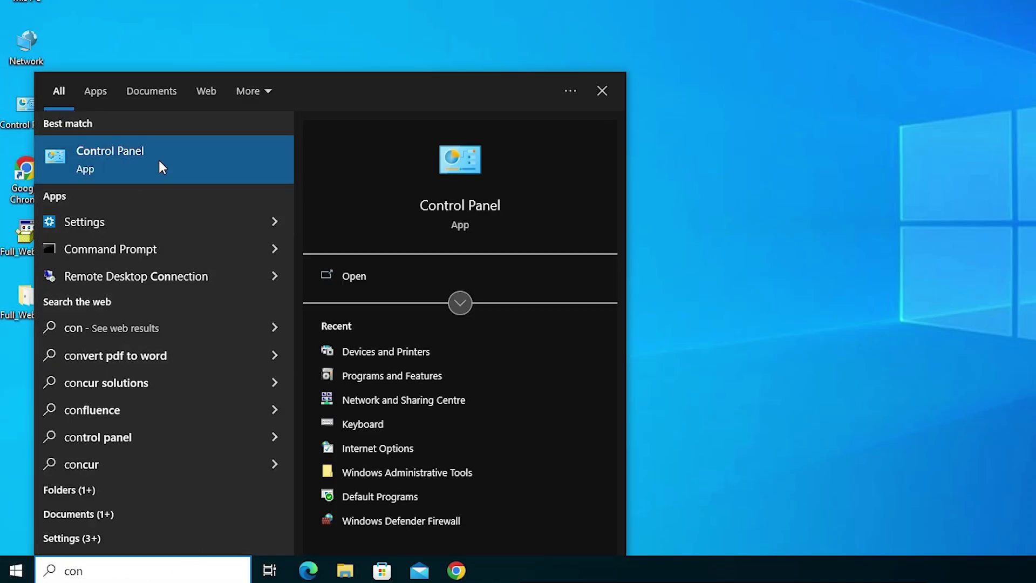
{"action": "left_click", "coordinate": [158, 158]}
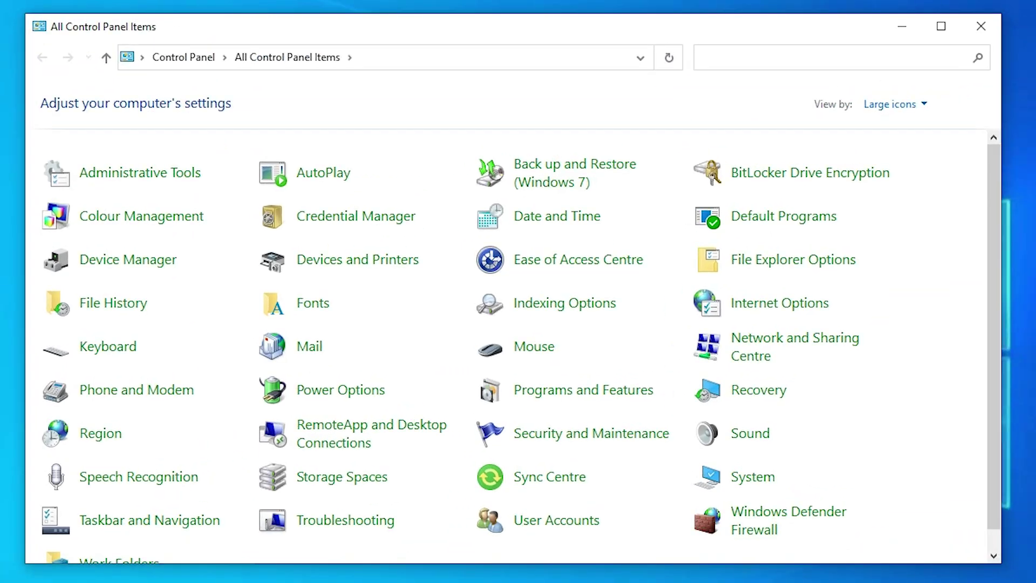
{"action": "left_click", "coordinate": [392, 265]}
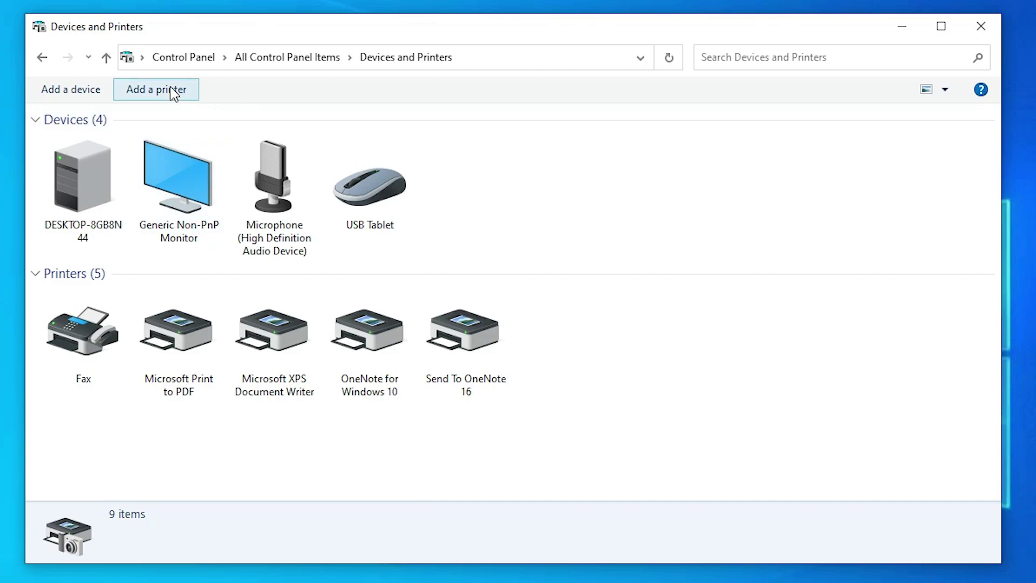
Start adding a printer and choose a local printer with manual settings.
{"action": "left_click", "coordinate": [186, 99]}
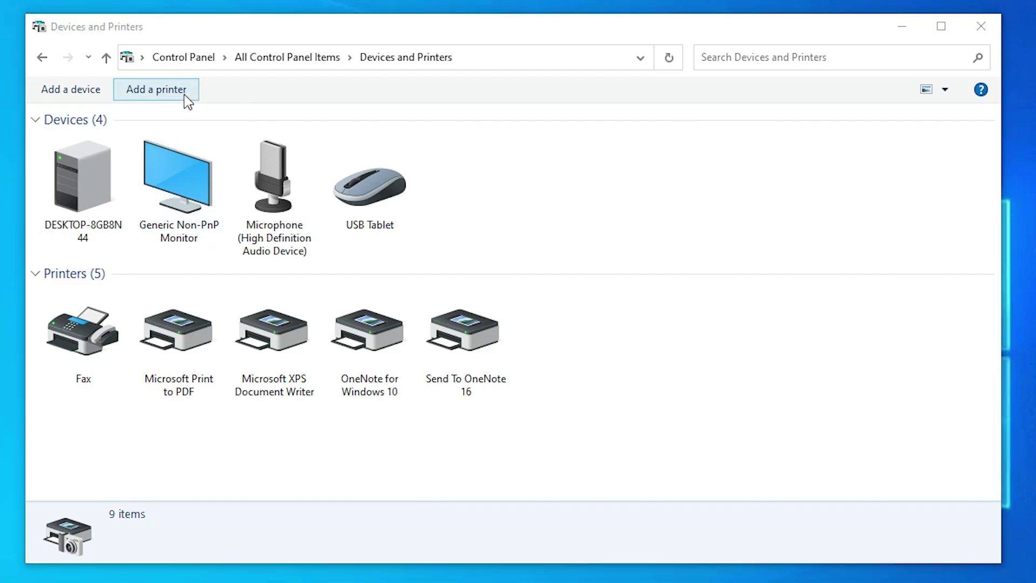
{"action": "left_click", "coordinate": [912, 27]}
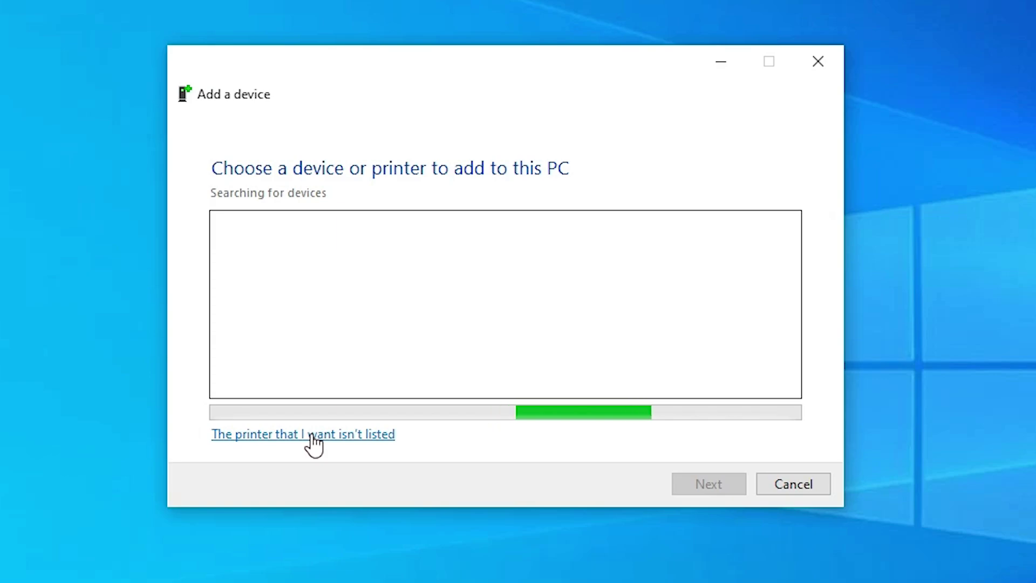
{"action": "left_click", "coordinate": [336, 444]}
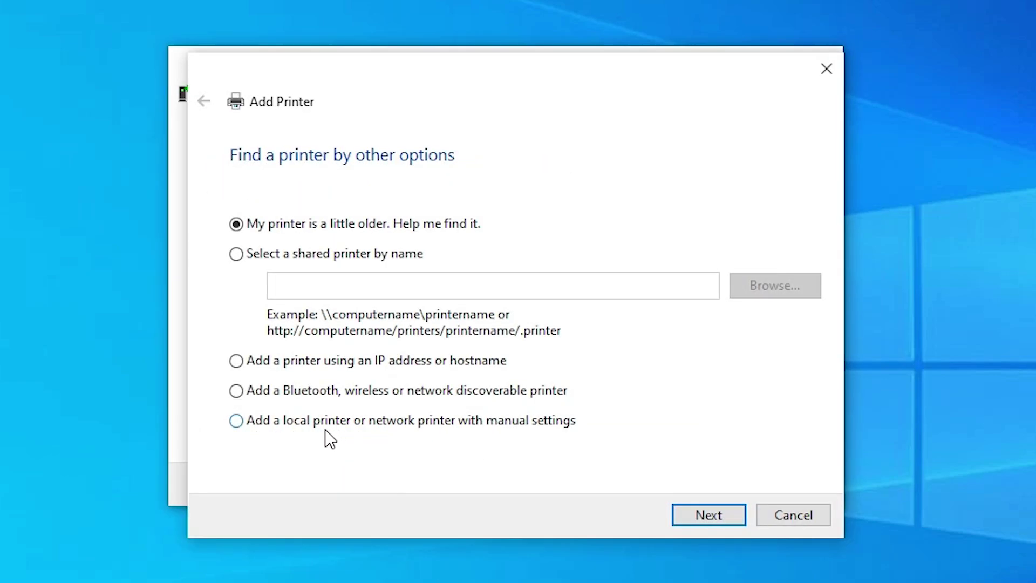
{"action": "left_click", "coordinate": [459, 429]}
Set the printer to use the existing USB001 (Local Port) port.
{"action": "left_click", "coordinate": [705, 516]}
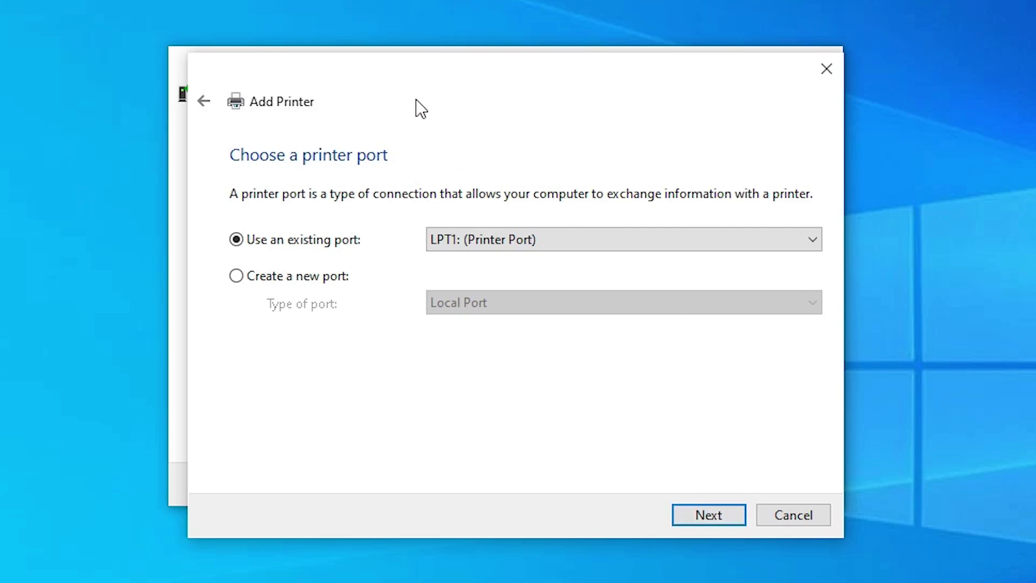
{"action": "left_click", "coordinate": [611, 248]}
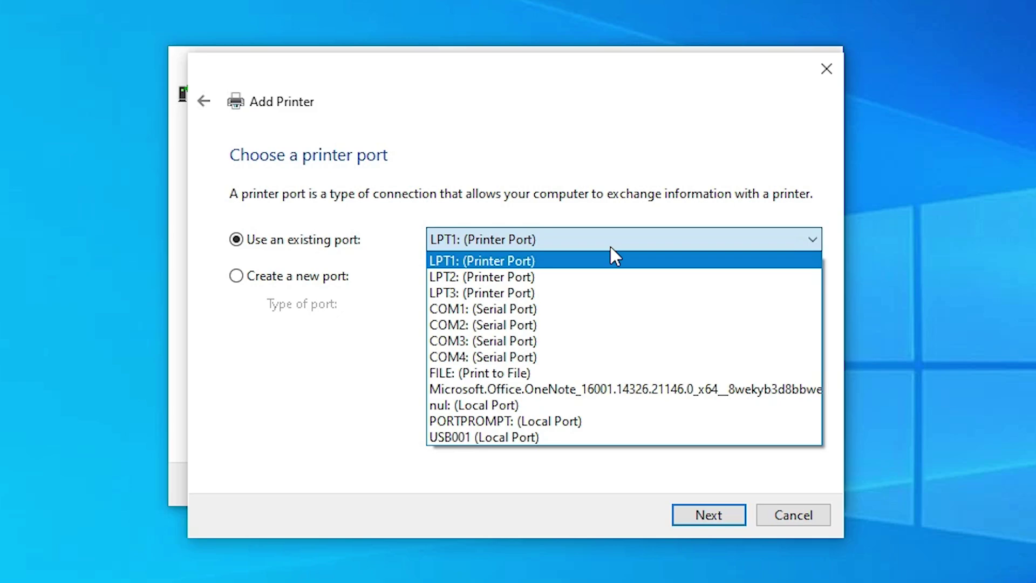
{"action": "left_click", "coordinate": [494, 438]}
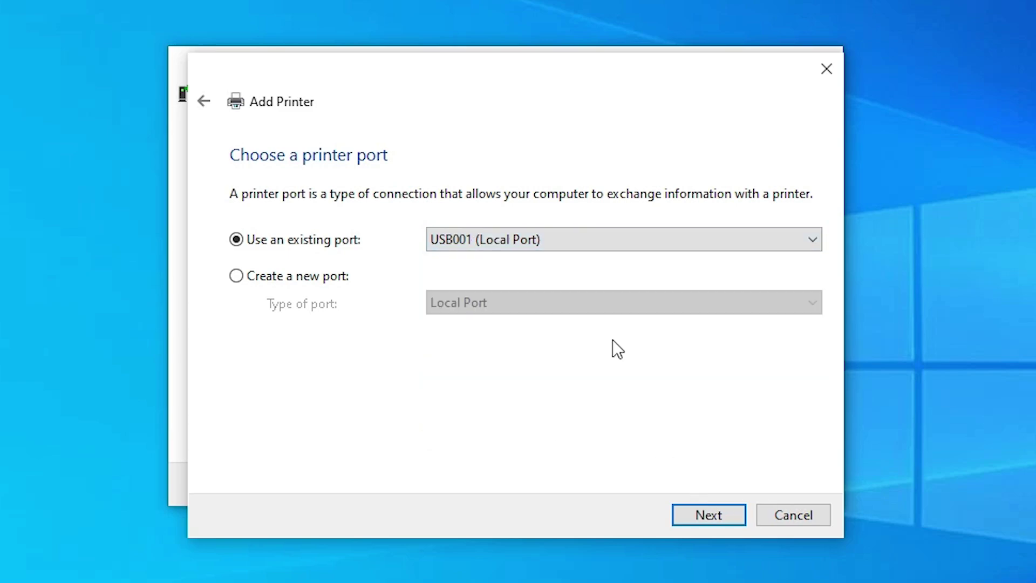
Load drivers from Autorun.inf in the desktop Full_Webpack folder and select HP ColorLaserJet M153-M154 PCL 6 (V3).
{"action": "left_click", "coordinate": [710, 518]}
{"action": "left_click", "coordinate": [766, 435]}
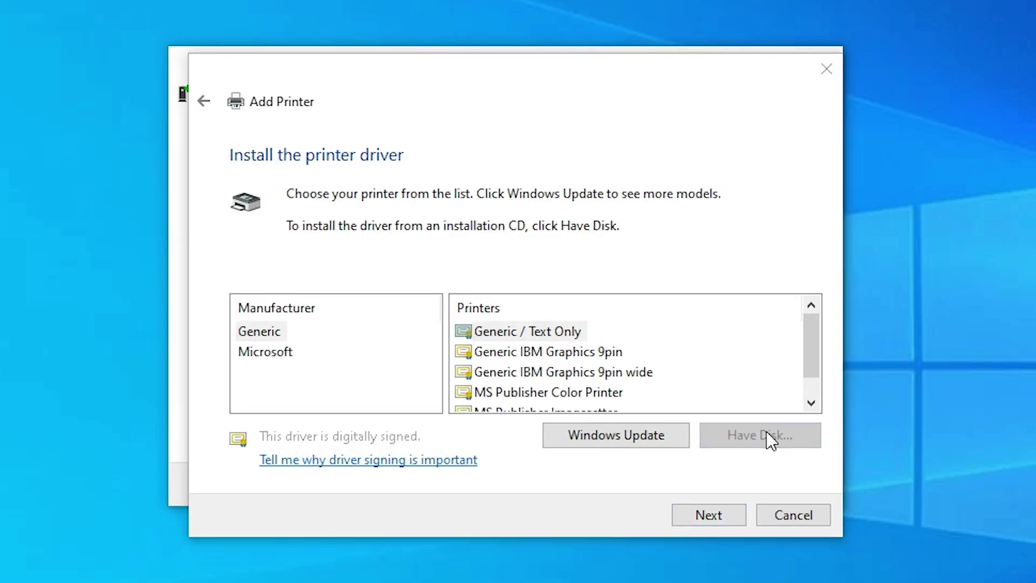
{"action": "left_click", "coordinate": [685, 407]}
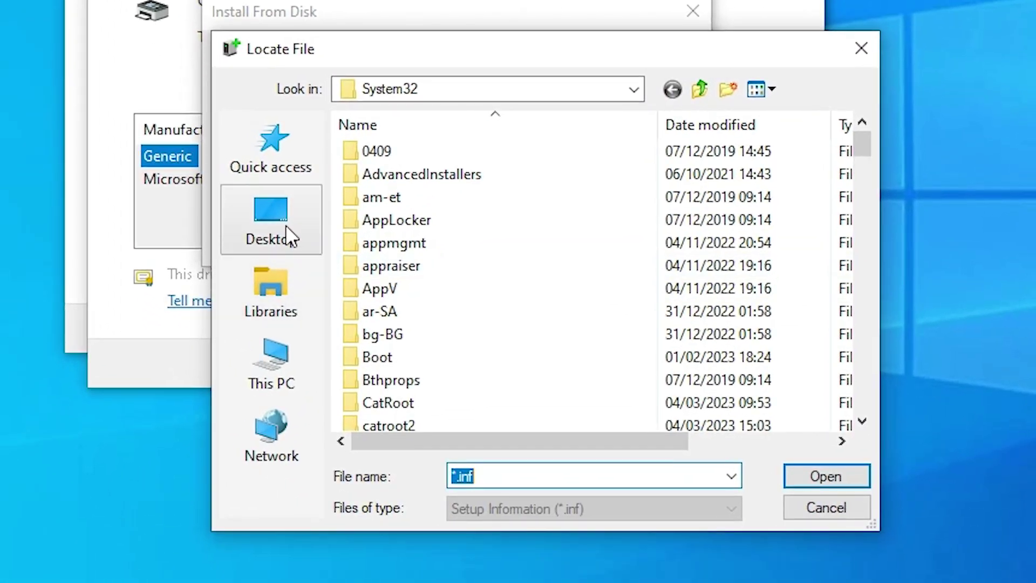
{"action": "left_click", "coordinate": [331, 319]}
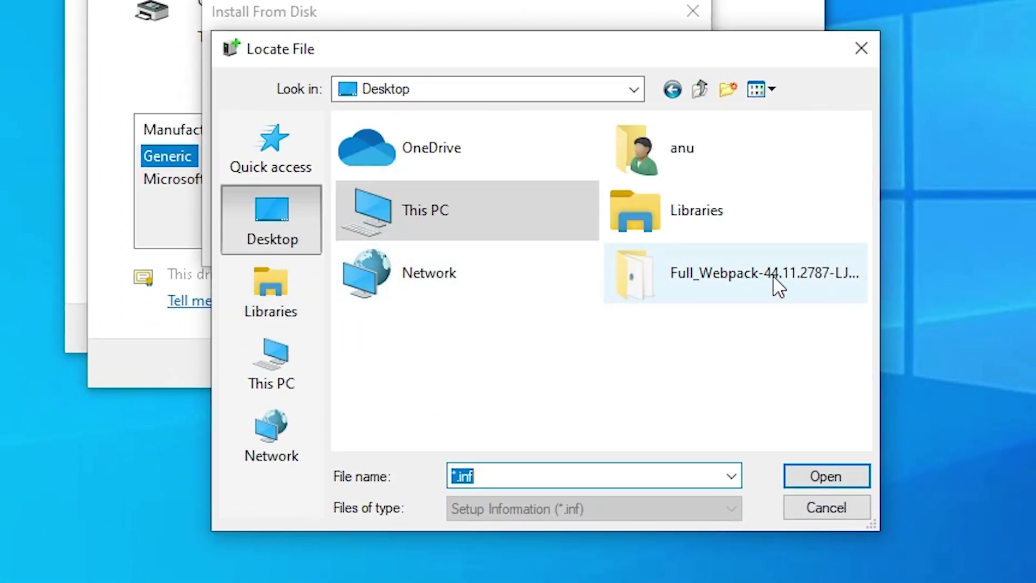
{"action": "double_click", "coordinate": [735, 280]}
{"action": "scroll", "coordinate": [566, 399], "scroll_direction": "down", "scroll_amount": 2}
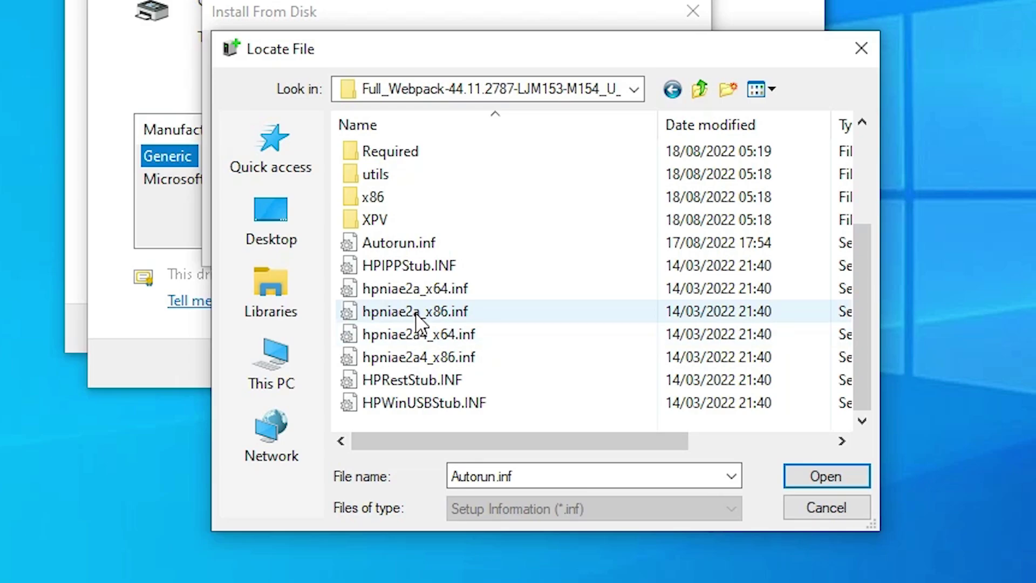
{"action": "double_click", "coordinate": [427, 244]}
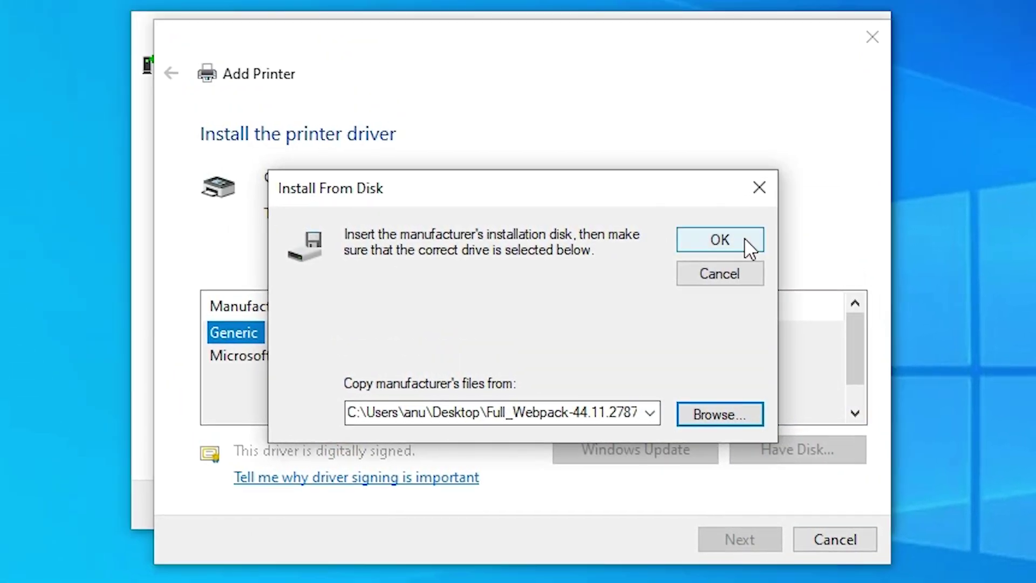
{"action": "left_click", "coordinate": [679, 65]}
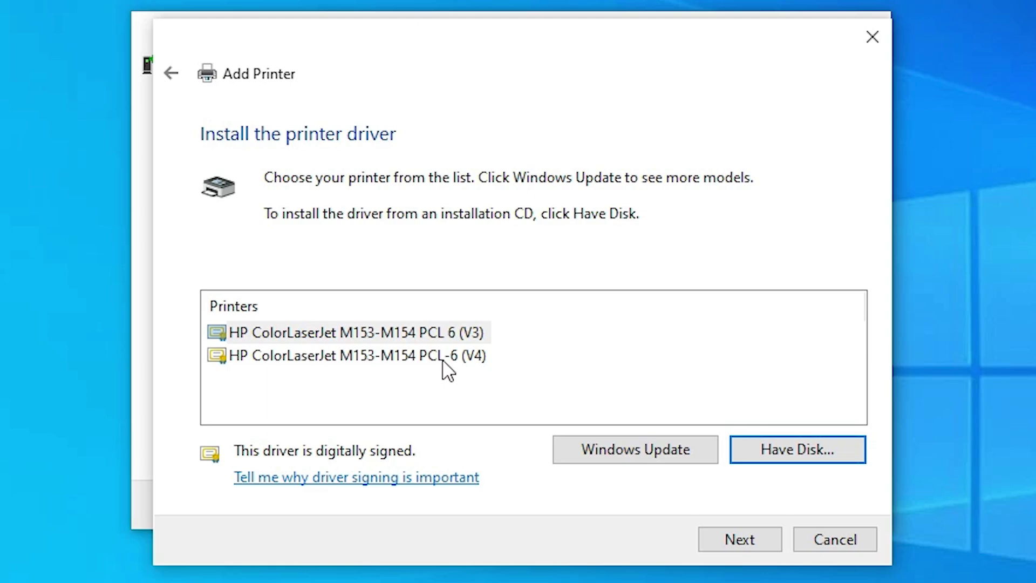
{"action": "left_click", "coordinate": [449, 332]}
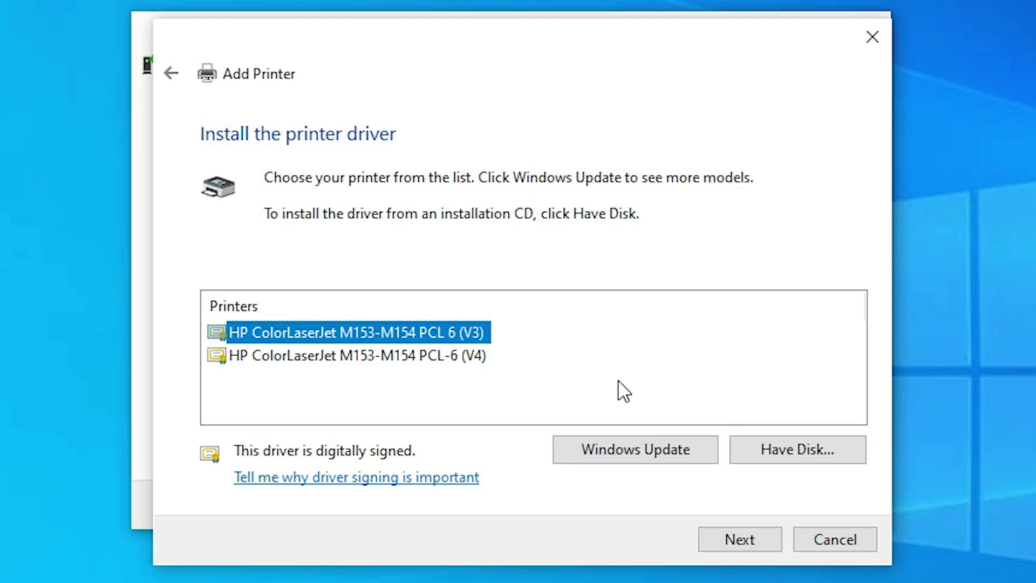
Rename the printer to HP ColorLaserJet M154a PCL 6 (V3) and approve the installation prompt.
{"action": "left_click", "coordinate": [717, 536]}
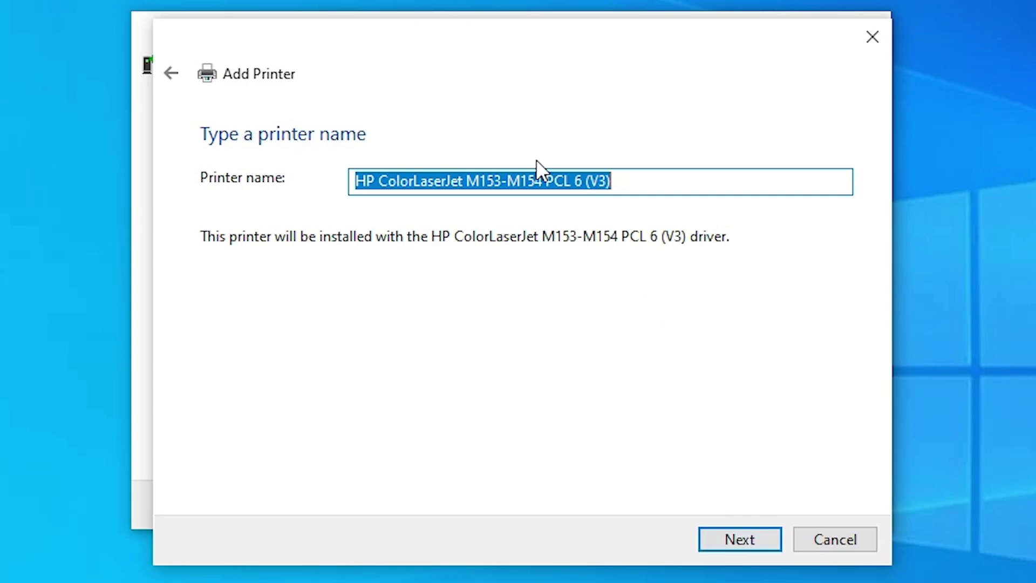
{"action": "left_click", "coordinate": [527, 185]}
{"action": "left_click_drag", "start_coordinate": [507, 184], "coordinate": [467, 184]}
{"action": "key", "text": "Delete"}
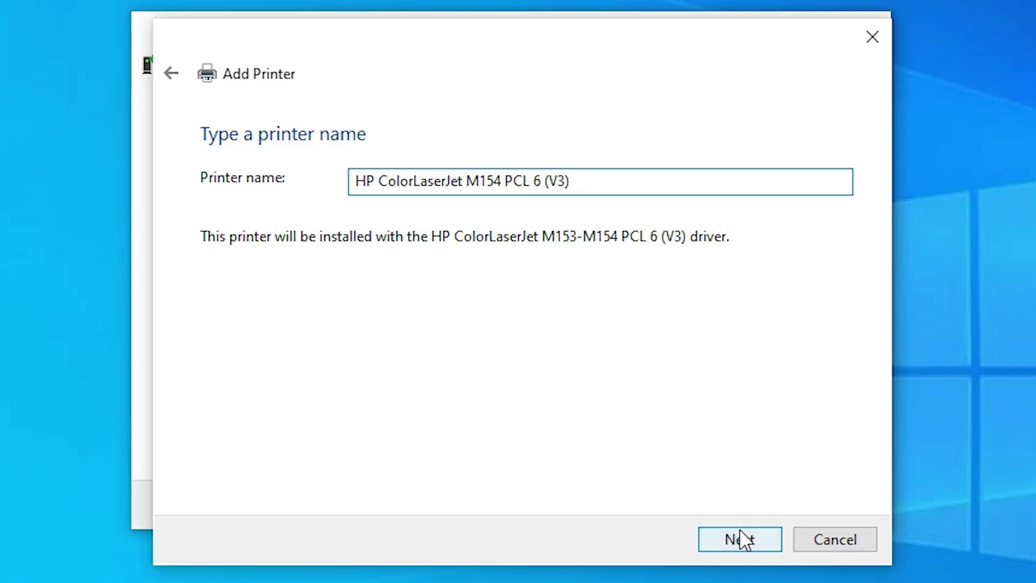
{"action": "left_click", "coordinate": [504, 182]}
{"action": "type", "text": "a"}
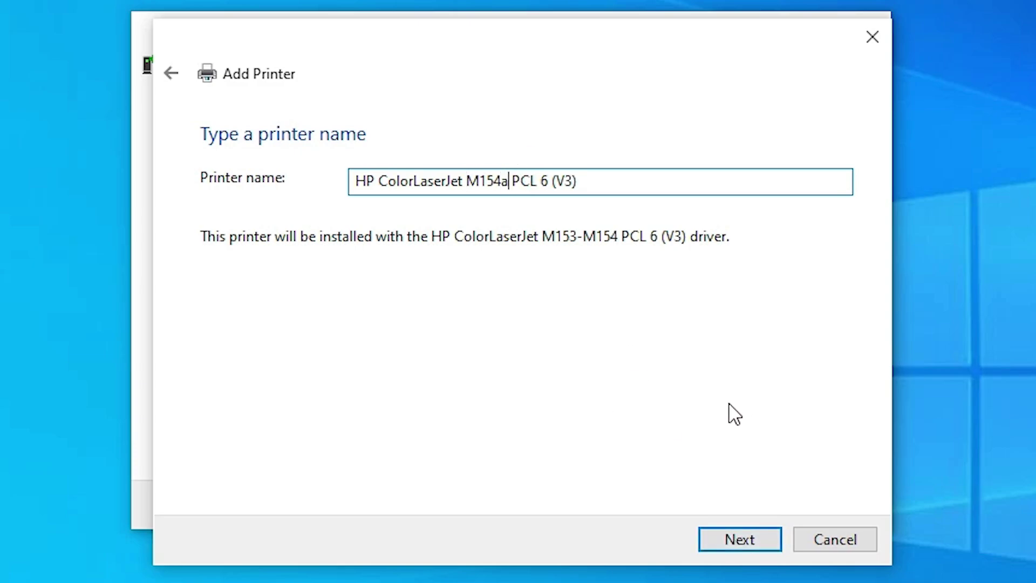
{"action": "left_click", "coordinate": [763, 541]}
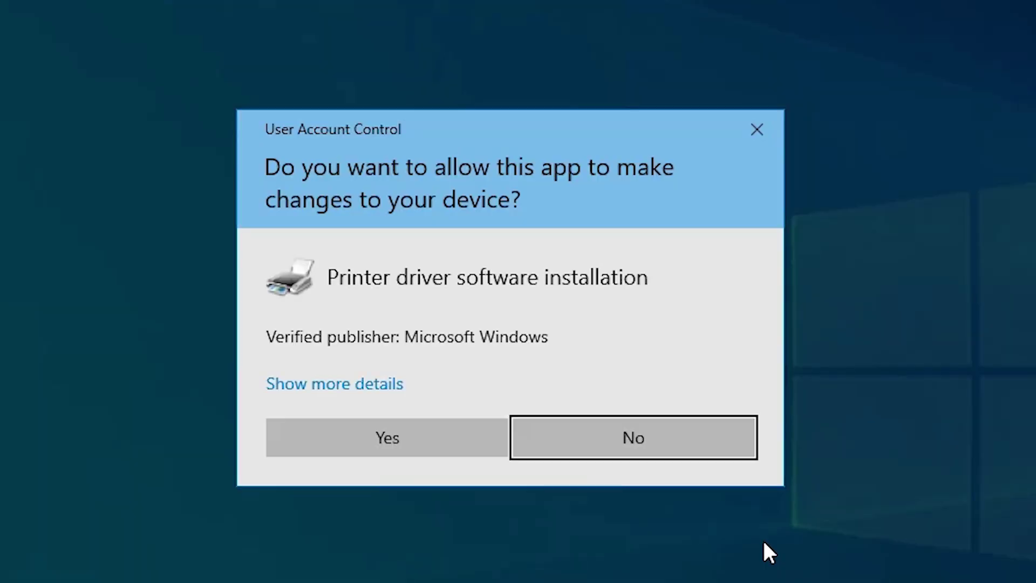
{"action": "left_click", "coordinate": [380, 439]}
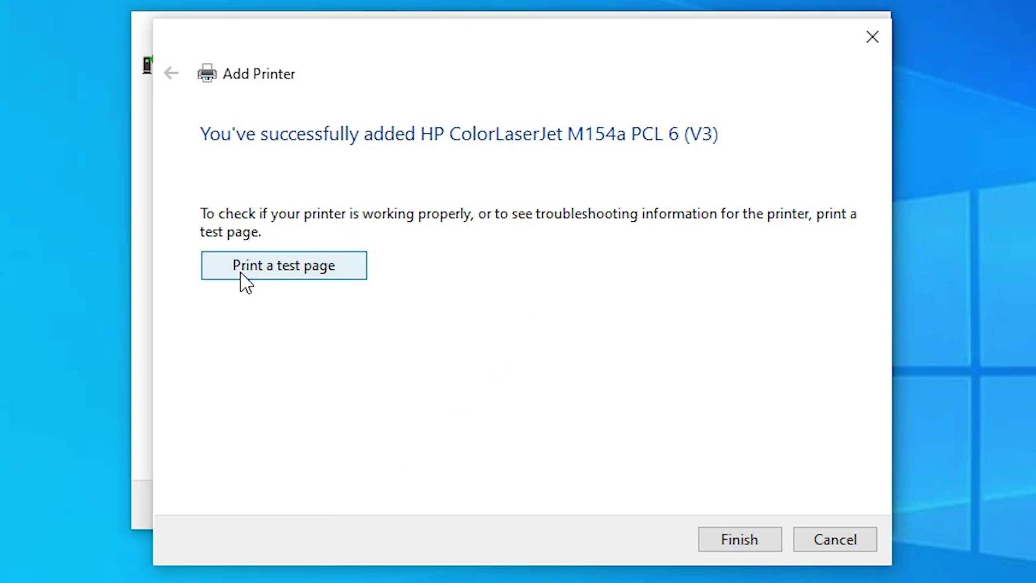
Close the wizard and confirm Devices and Printers shows HP ColorLaserJet M154a PCL 6 (V3).
{"action": "left_click", "coordinate": [749, 539]}
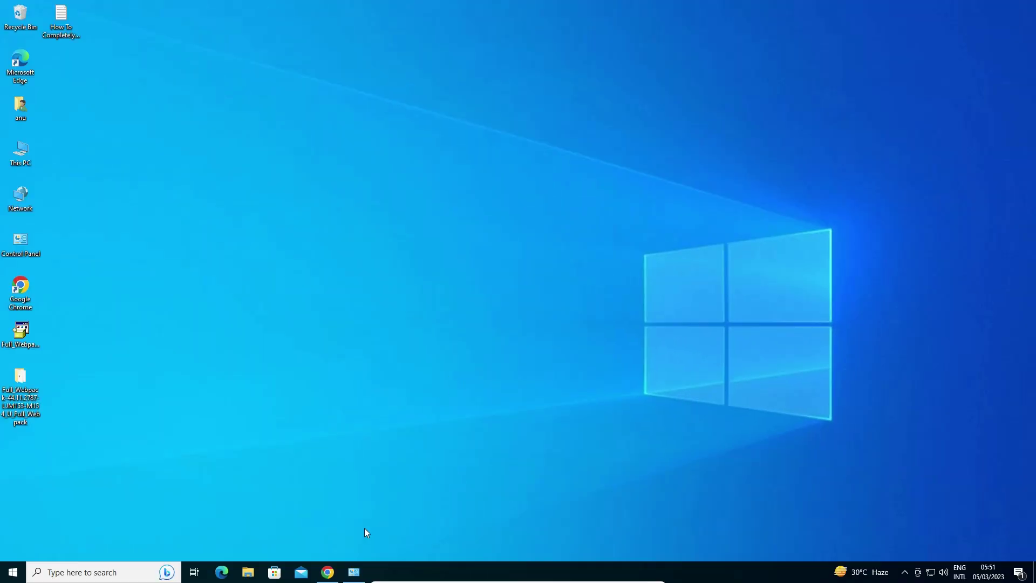
{"action": "left_click", "coordinate": [354, 573]}
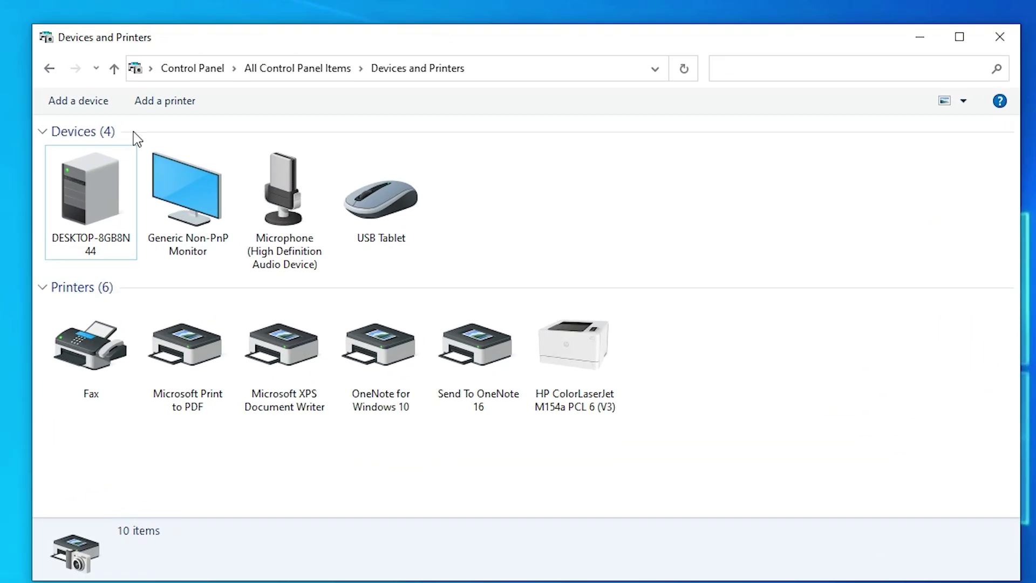